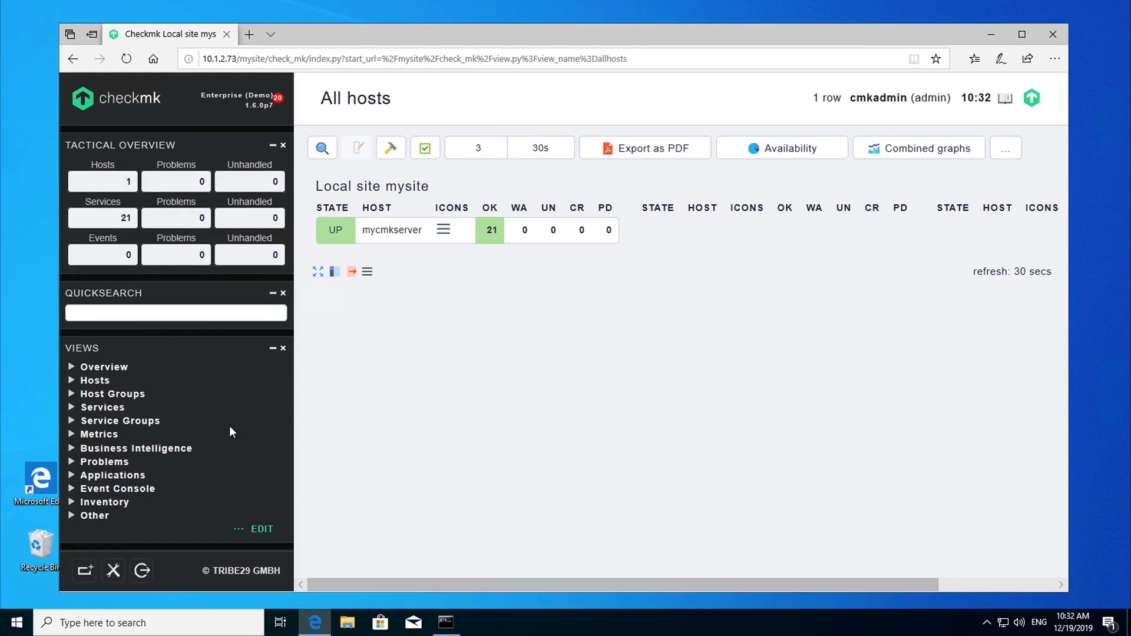
Step: Fetch the Windows MSI agent package from the Agent Bakery and run it despite the SmartScreen block
scroll(228, 425, "down", 8)
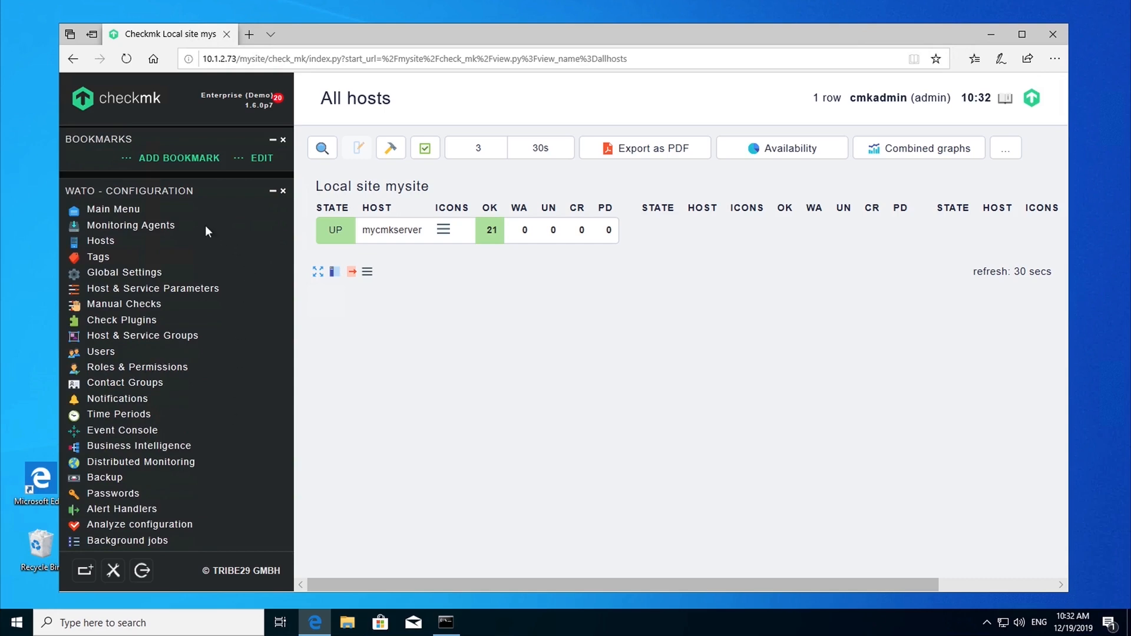
left_click(135, 226)
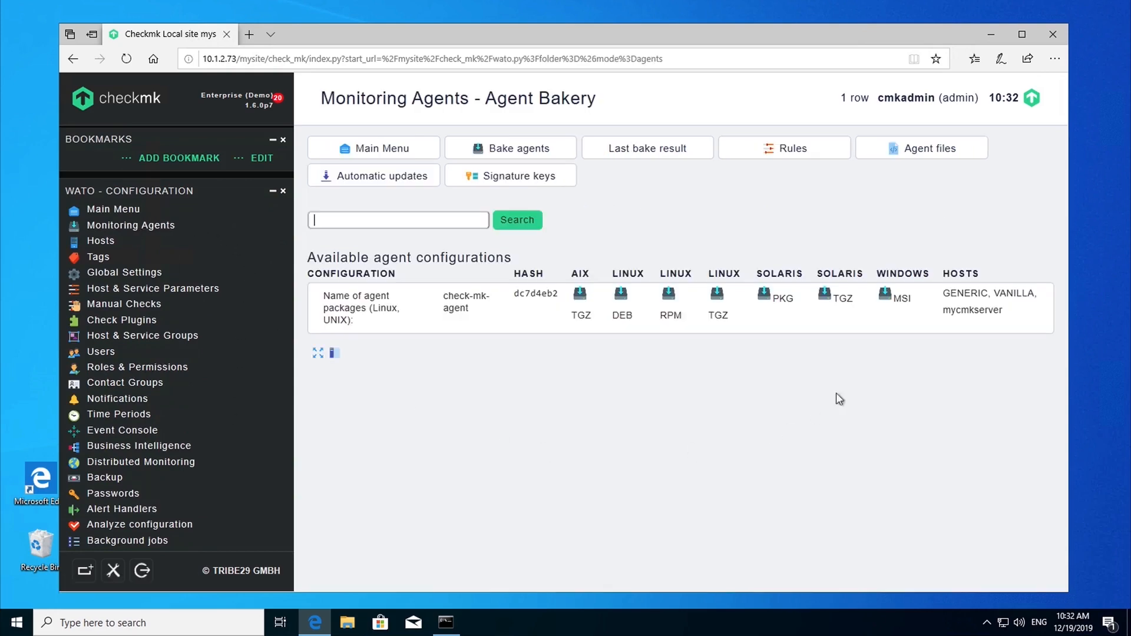
left_click(901, 300)
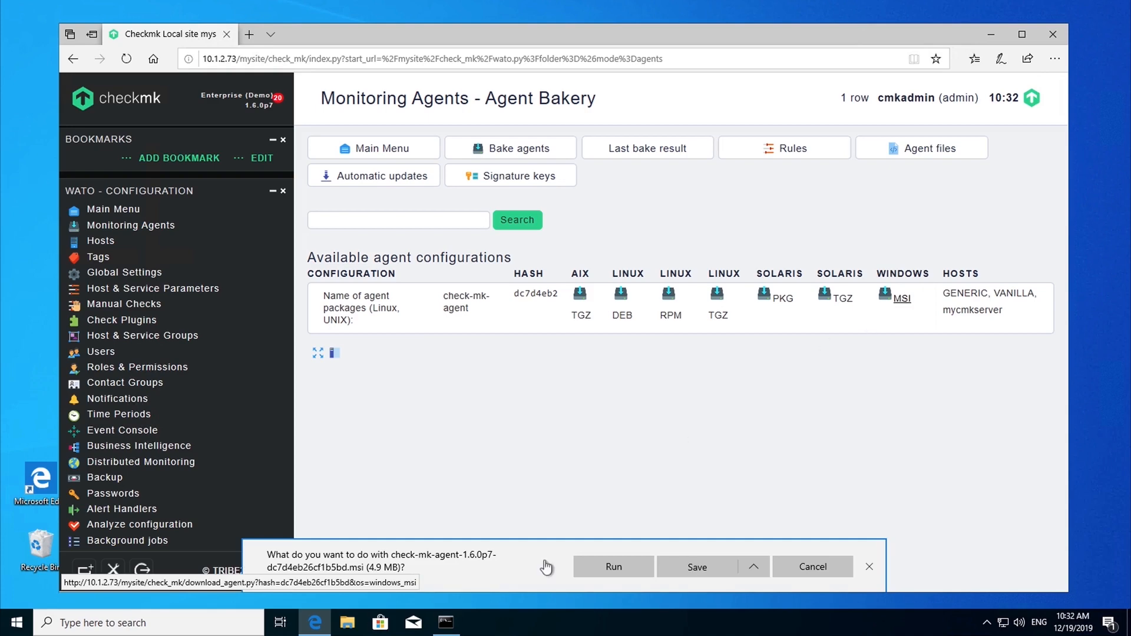
left_click(613, 566)
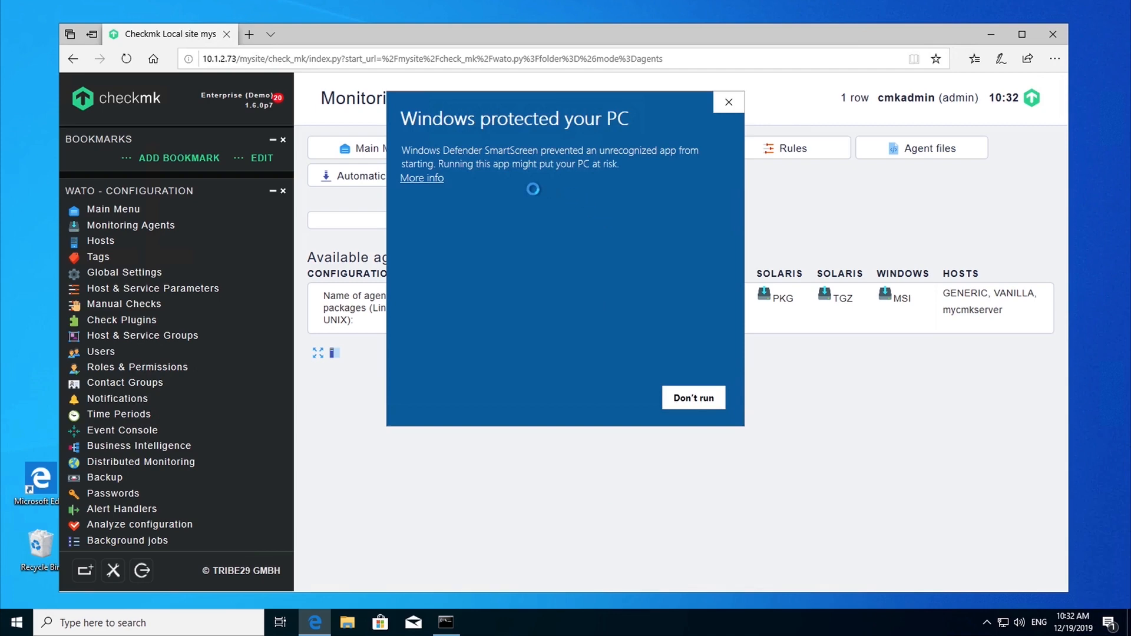
left_click(433, 179)
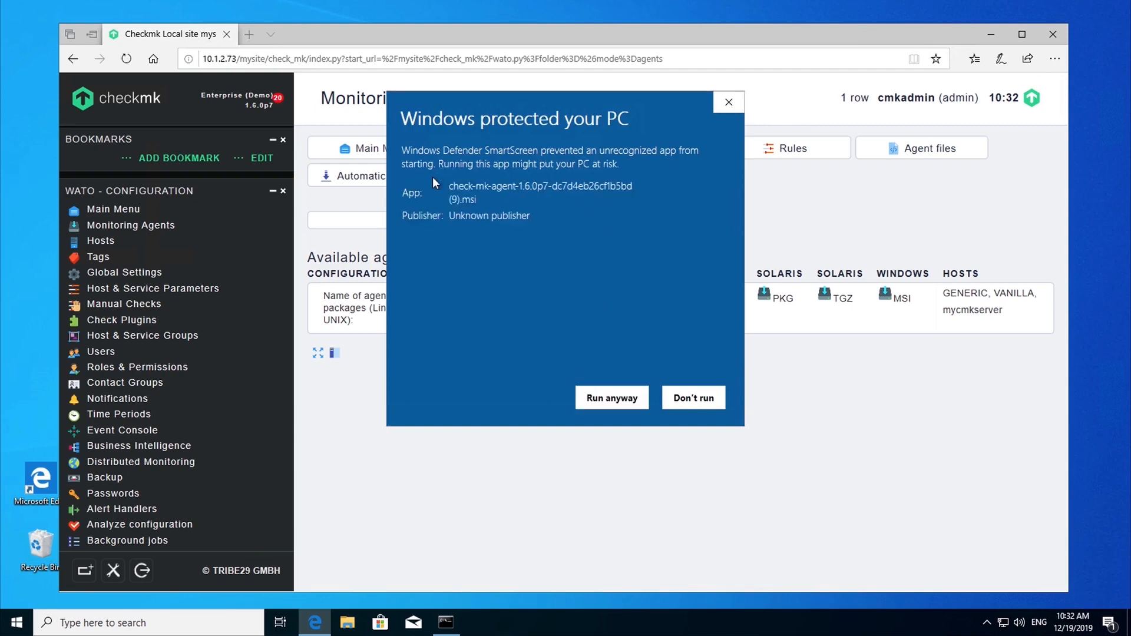
left_click(612, 398)
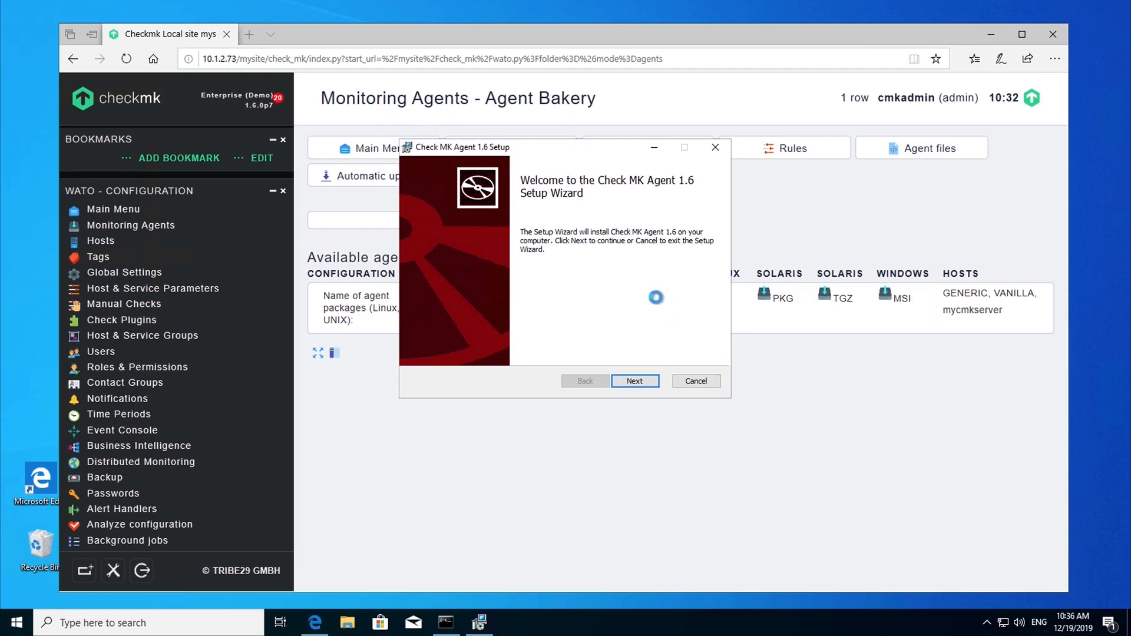
Step: Install Check MK Agent 1.6, accepting the license terms and keeping the default folder and service options
left_click(639, 382)
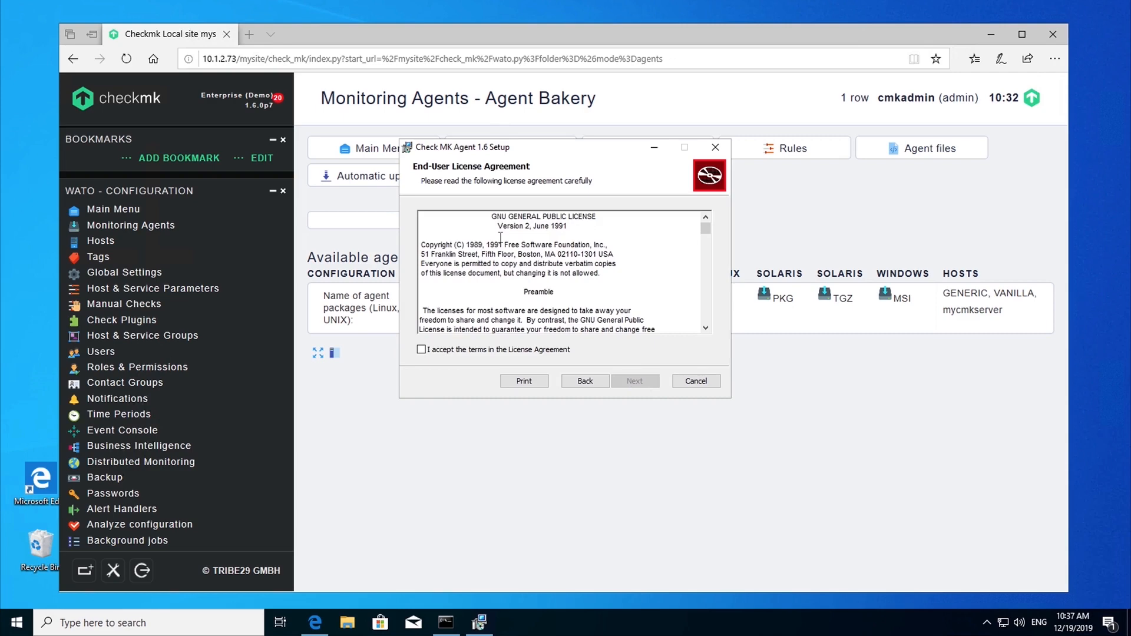
left_click(422, 350)
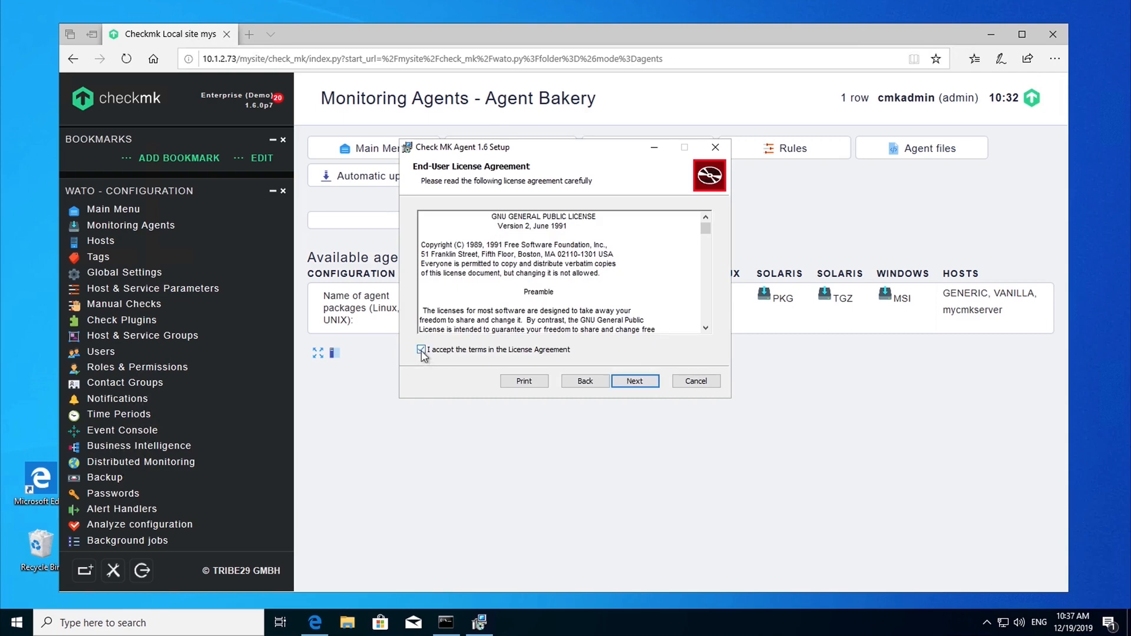
left_click(637, 381)
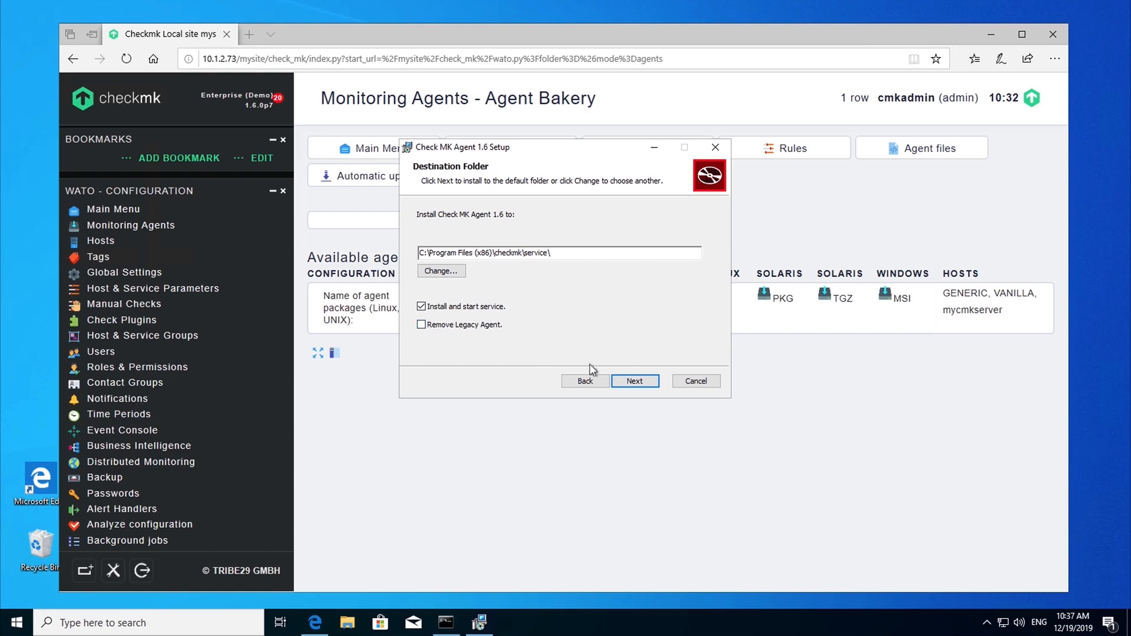
left_click(635, 382)
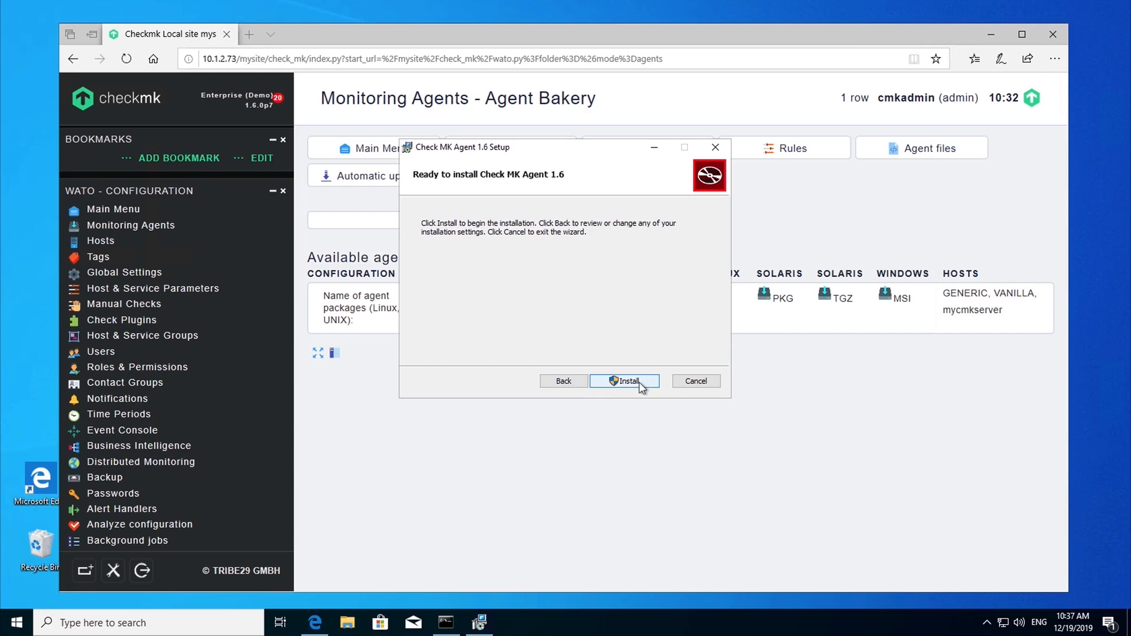
left_click(641, 384)
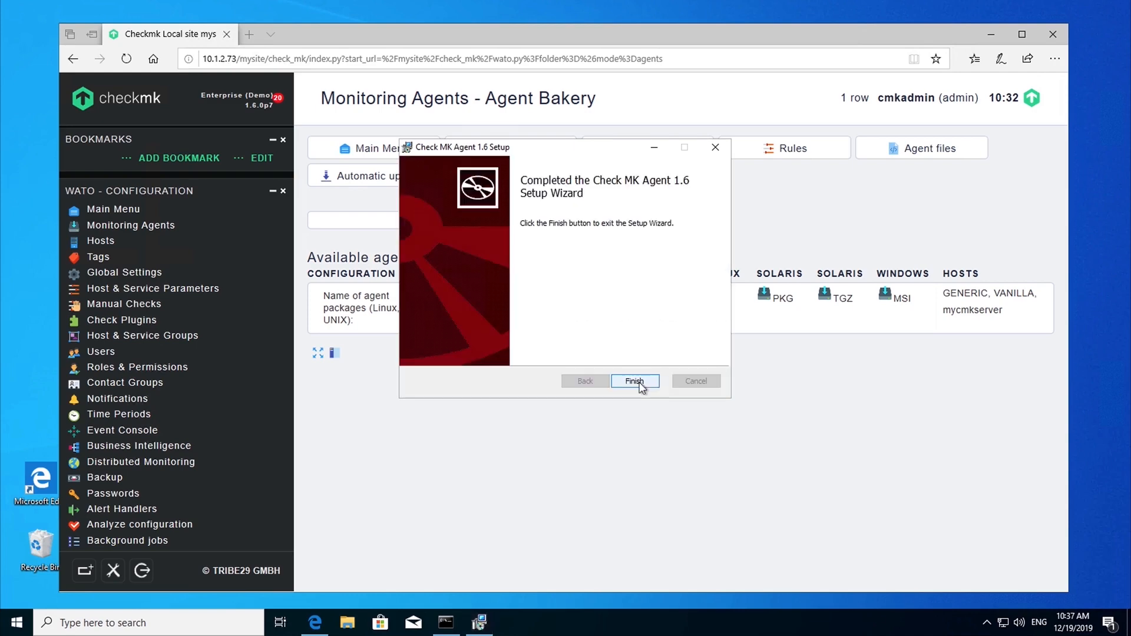
left_click(634, 381)
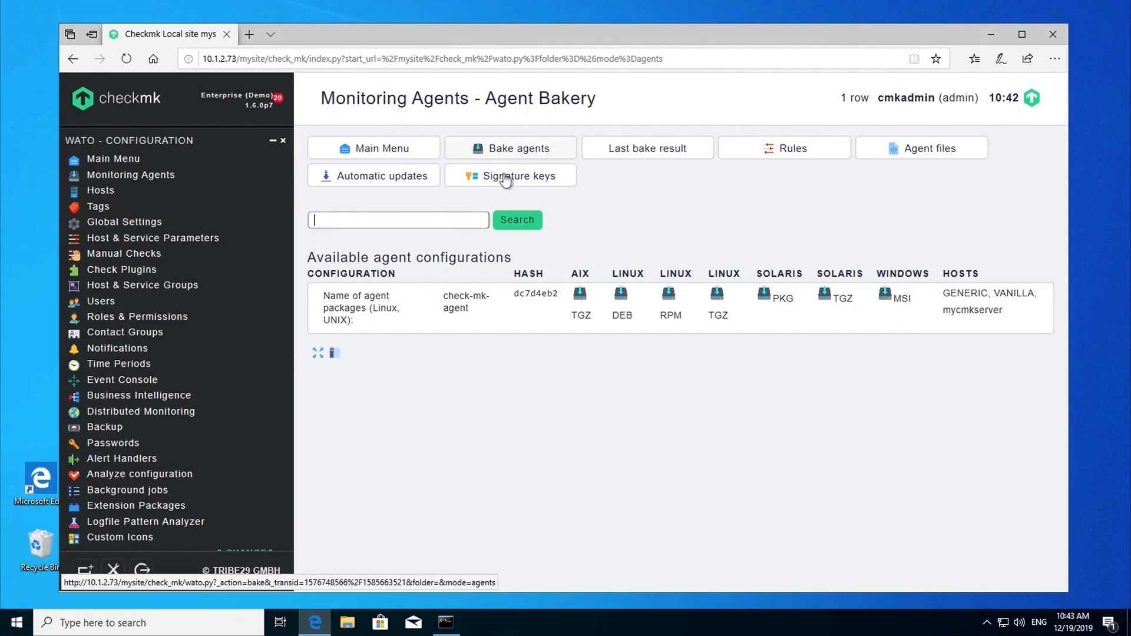
Step: Create a host named windows01 with IPv4 address 10.1.1.119 in the main directory, then save it and run the connection test
left_click(98, 191)
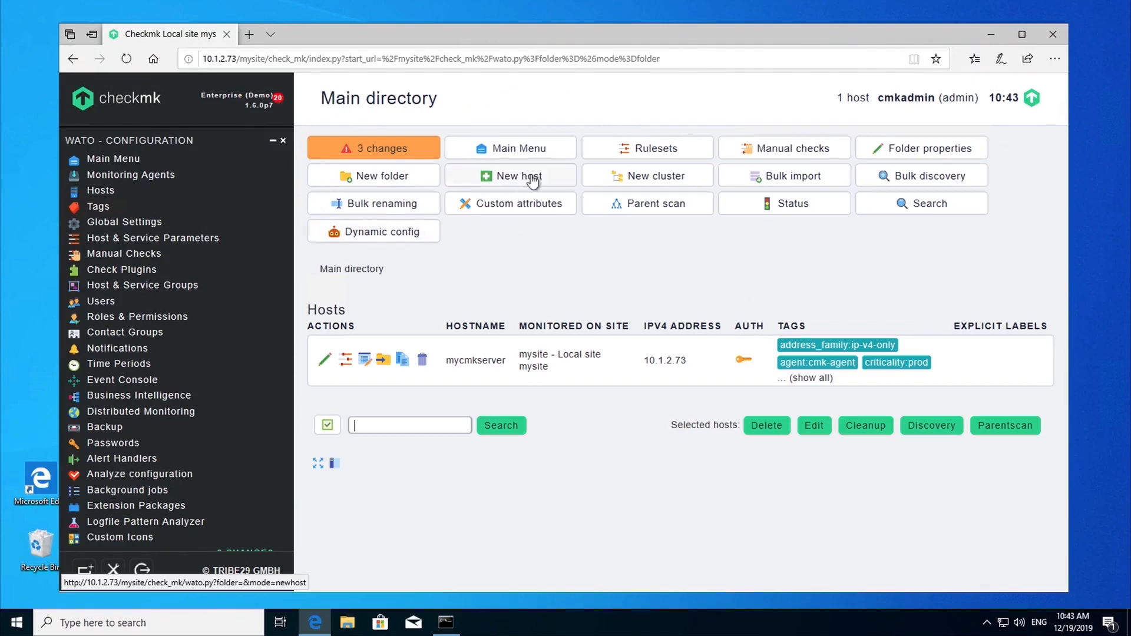
left_click(532, 178)
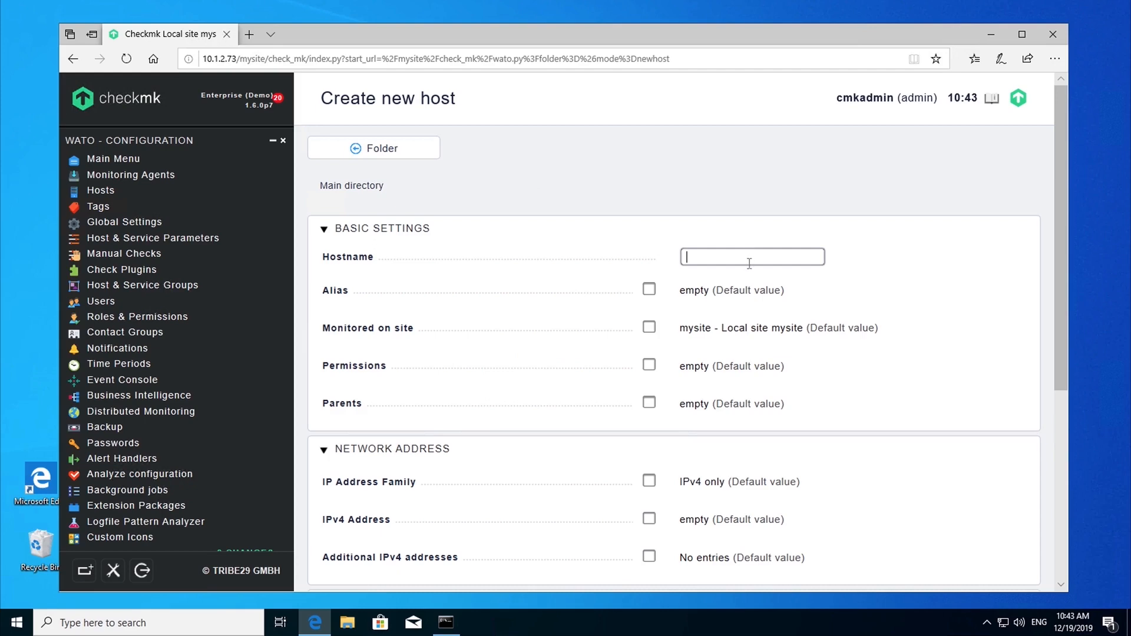
type("windows01")
left_click(649, 518)
left_click(719, 521)
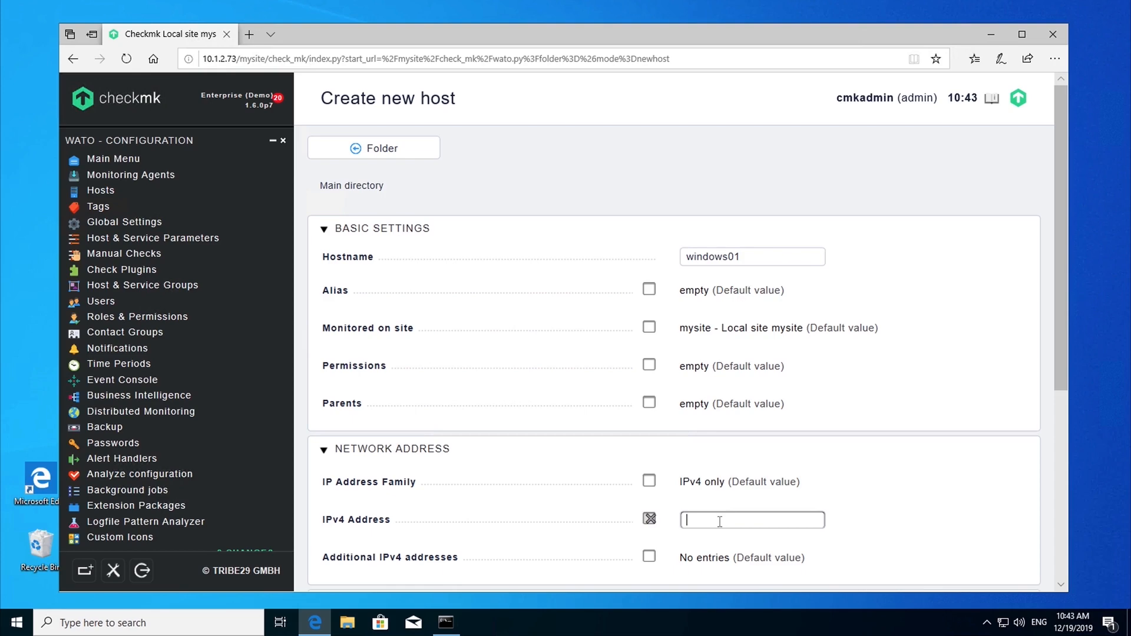
type("10.1.1.119")
scroll(910, 513, "down", 5)
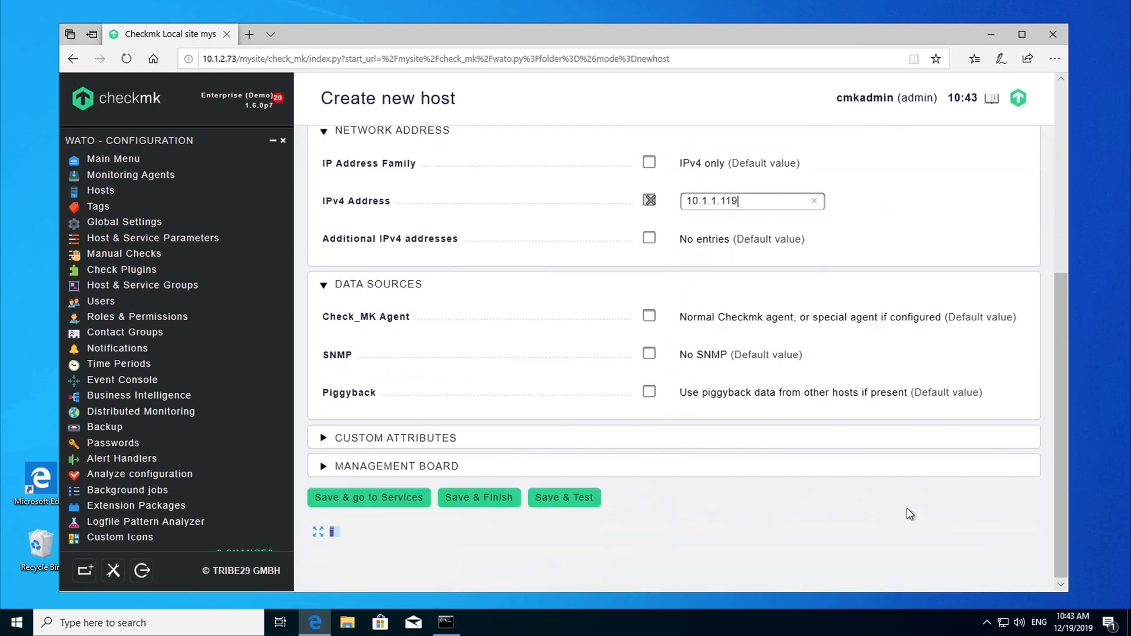
left_click(571, 502)
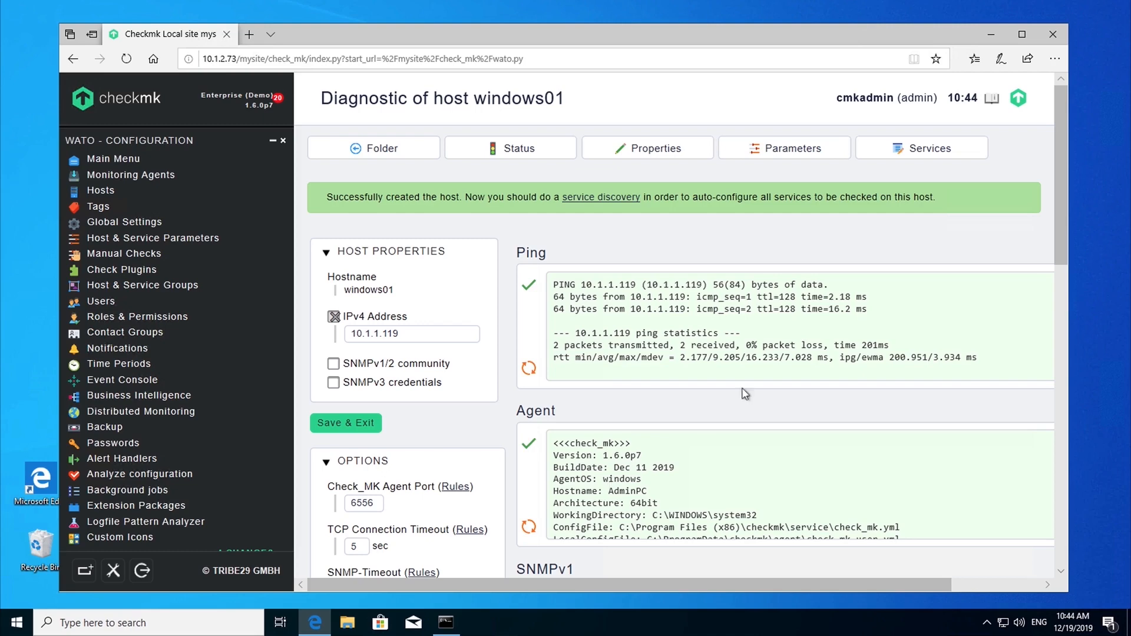
Step: Put all undecided services of windows01 under monitoring and activate the pending changes on the affected site
left_click(926, 153)
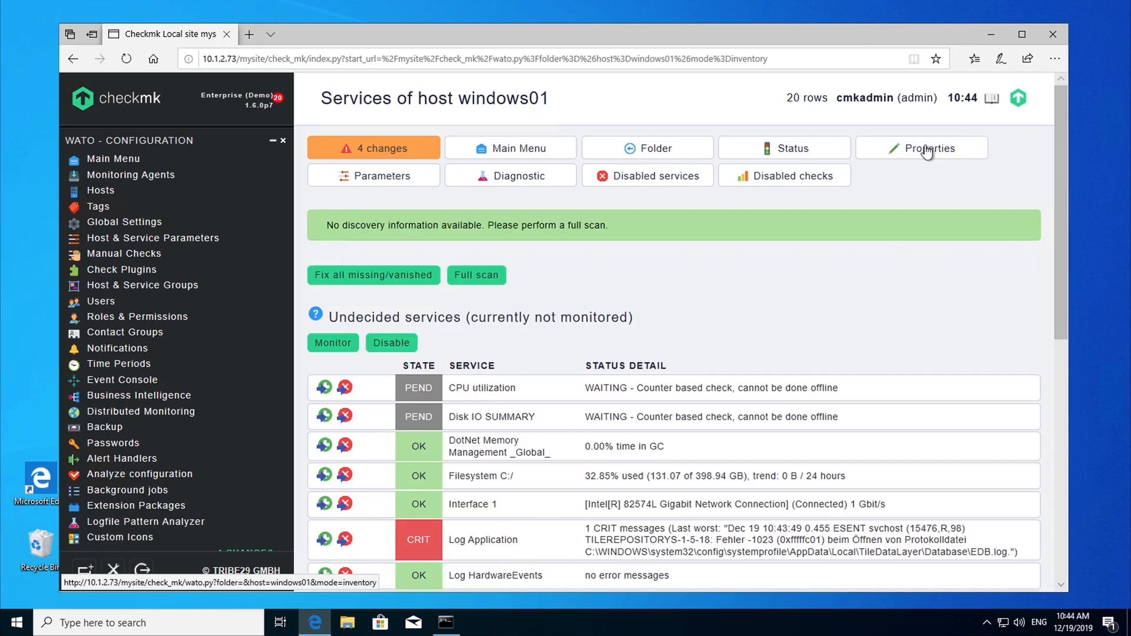
left_click(334, 344)
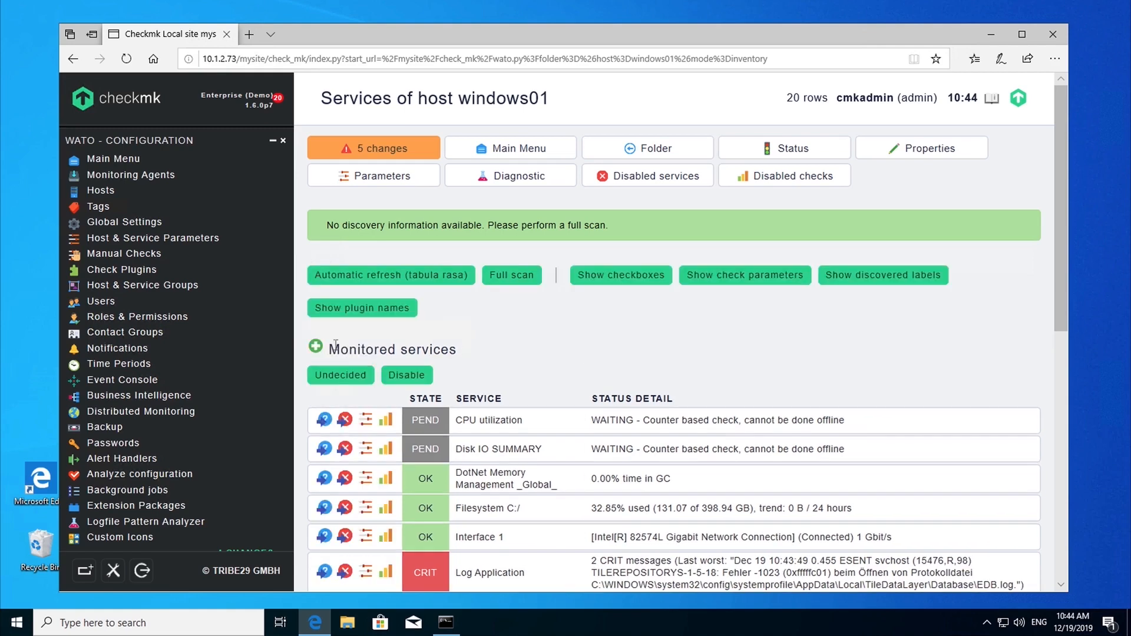
left_click(376, 150)
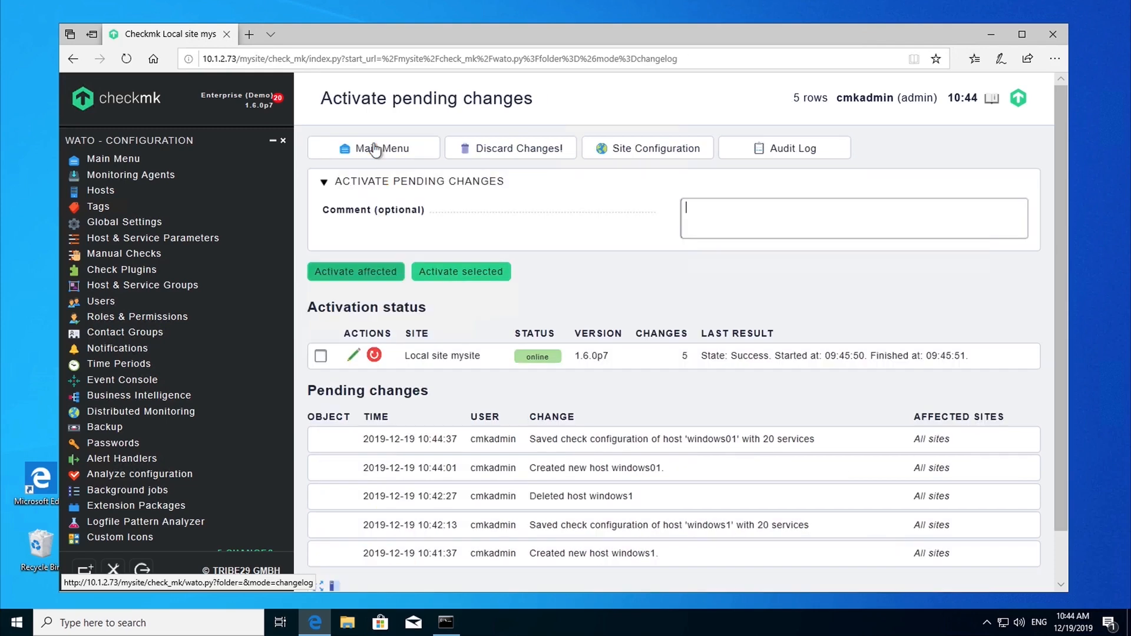
left_click(366, 273)
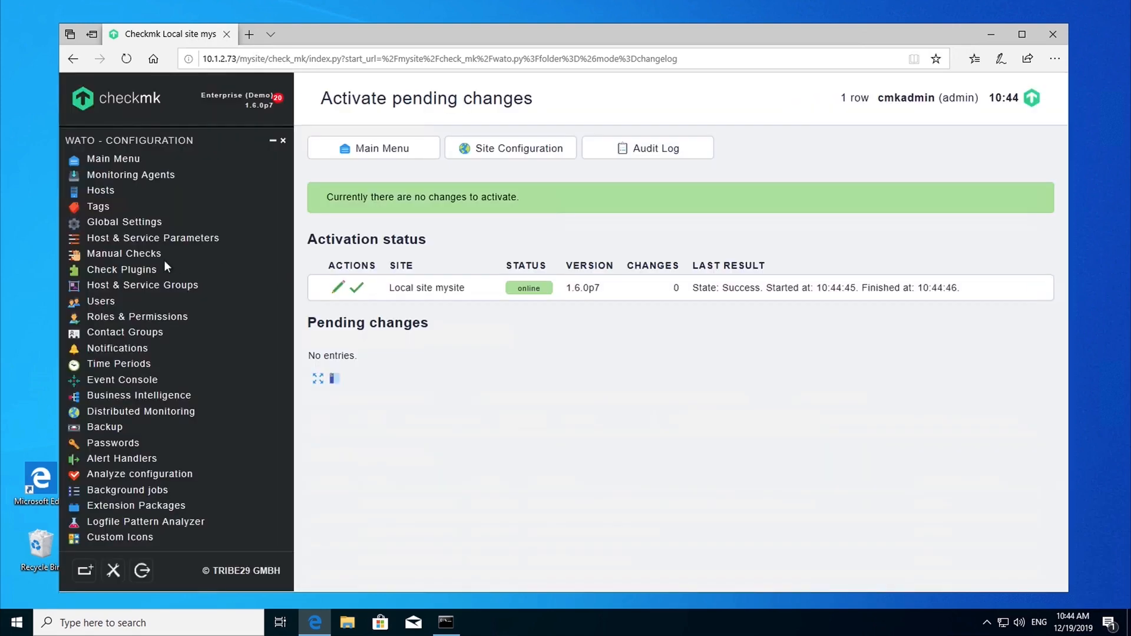
Step: Open windows01 from the list of all monitored hosts and review the states of its services
scroll(164, 260, "up", 3)
scroll(164, 260, "up", 7)
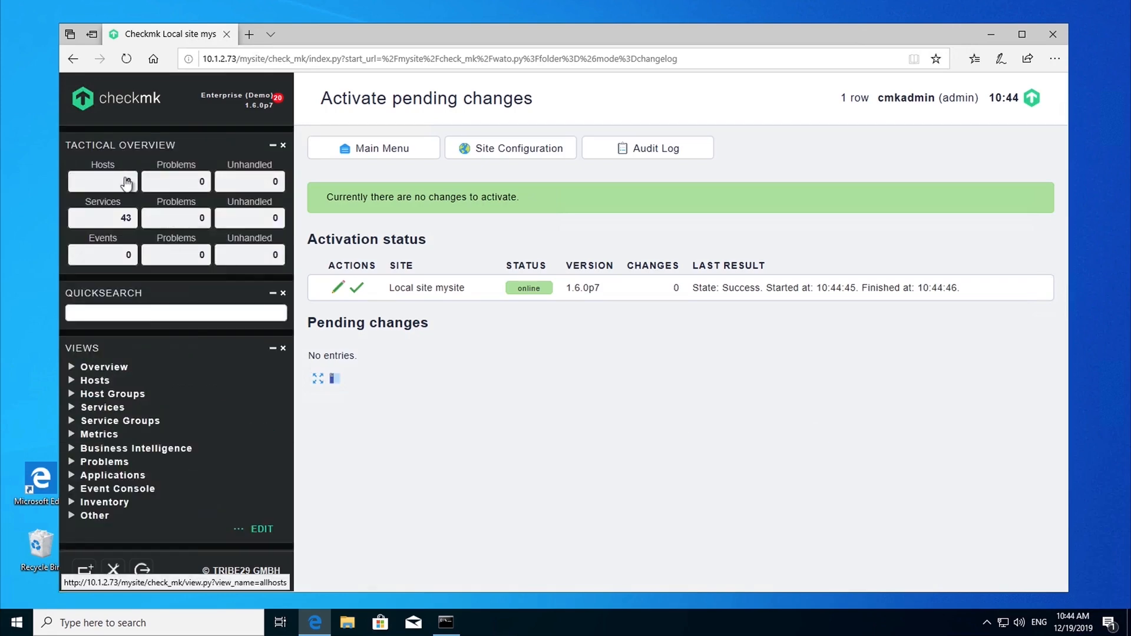
left_click(126, 183)
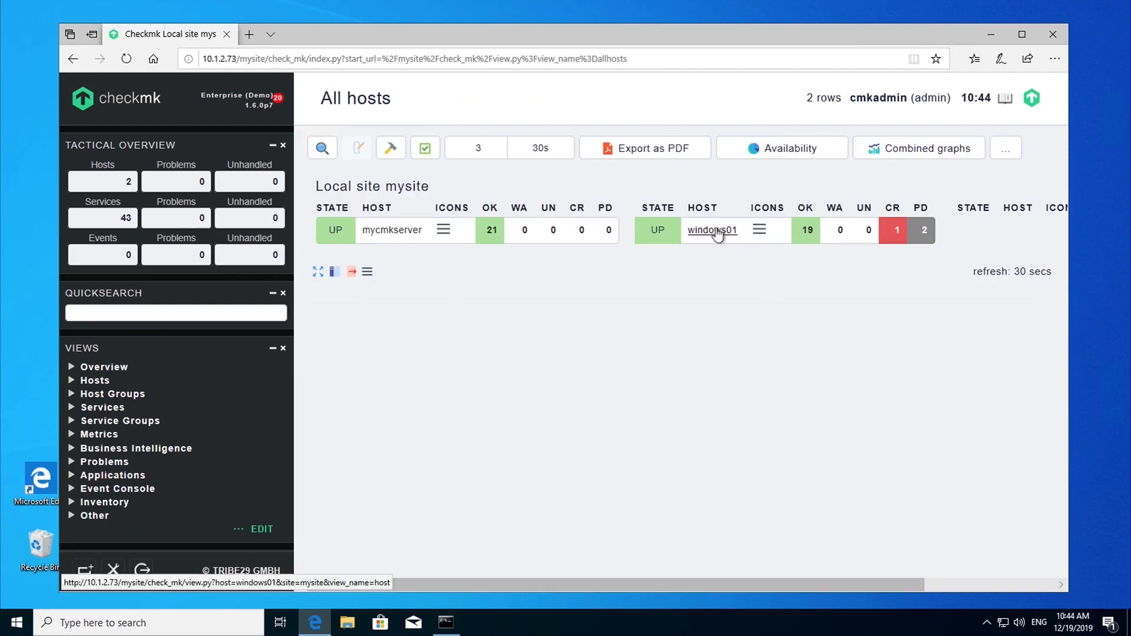
left_click(715, 230)
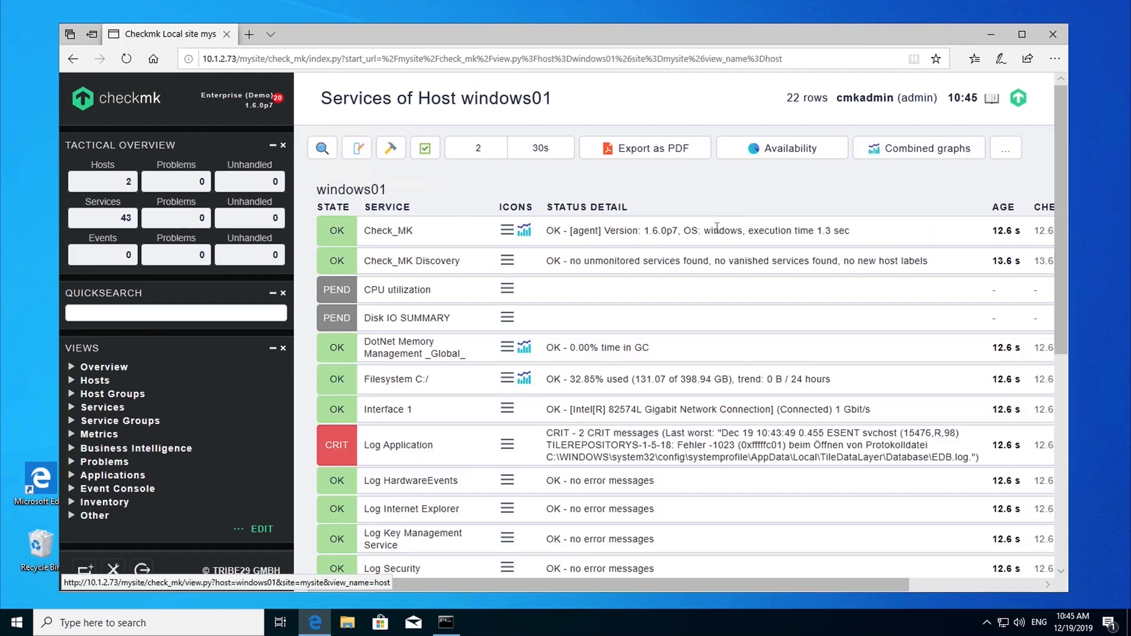
scroll(698, 462, "down", 1)
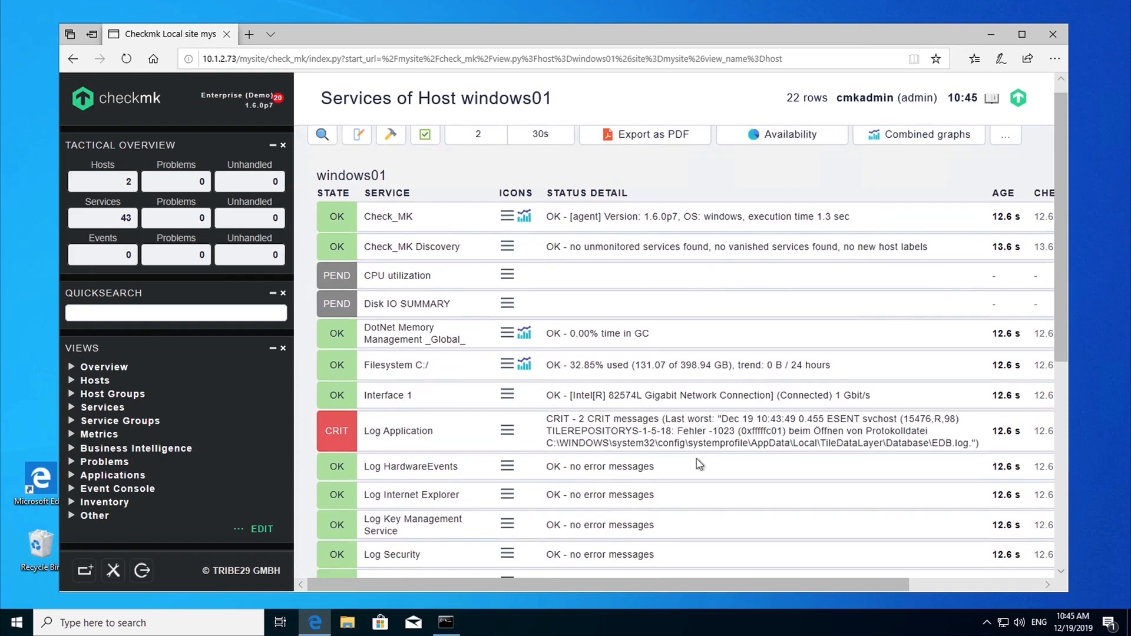
scroll(698, 462, "down", 5)
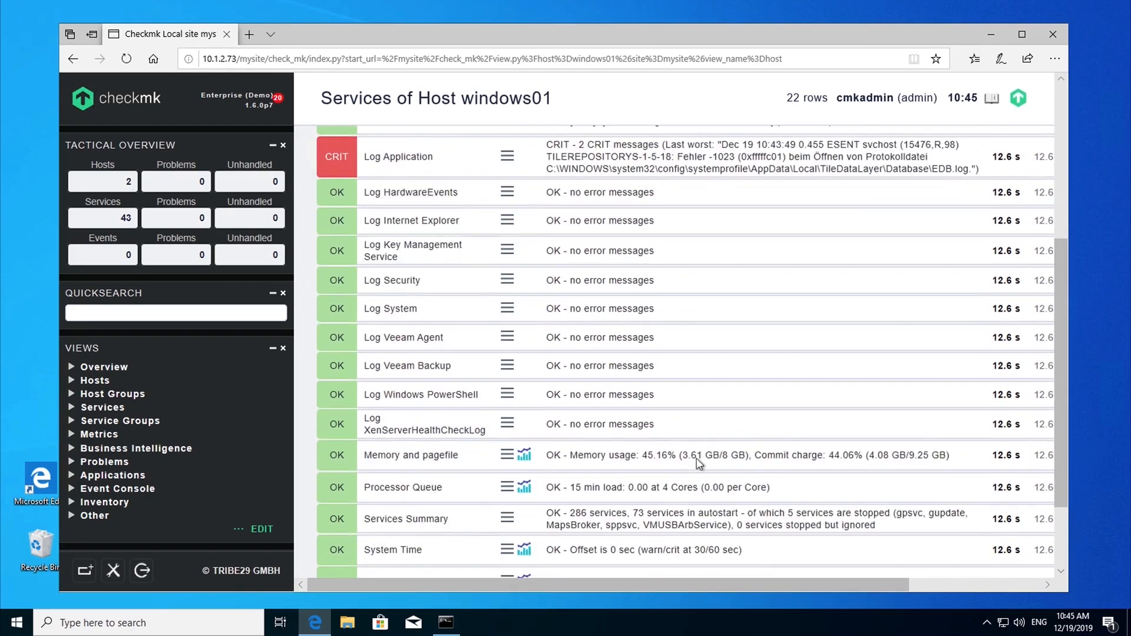
scroll(698, 462, "down", 2)
scroll(699, 463, "up", 3)
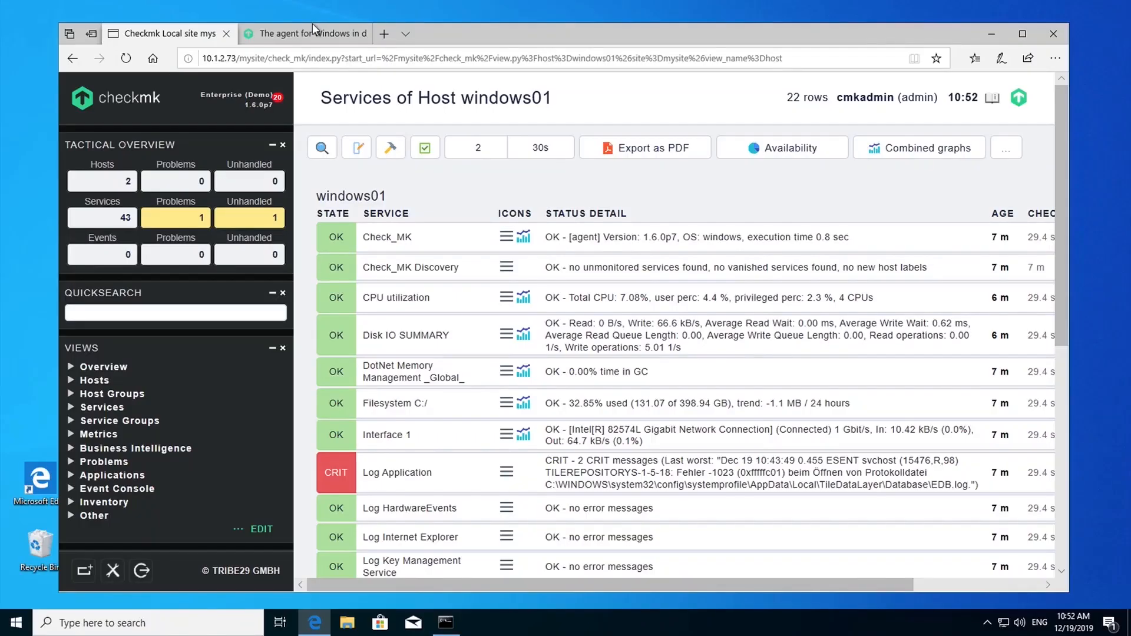
Step: Open the Monitoring Windows article in the Official Guide on checkmk.com and read its Windows Firewall section
left_click(312, 28)
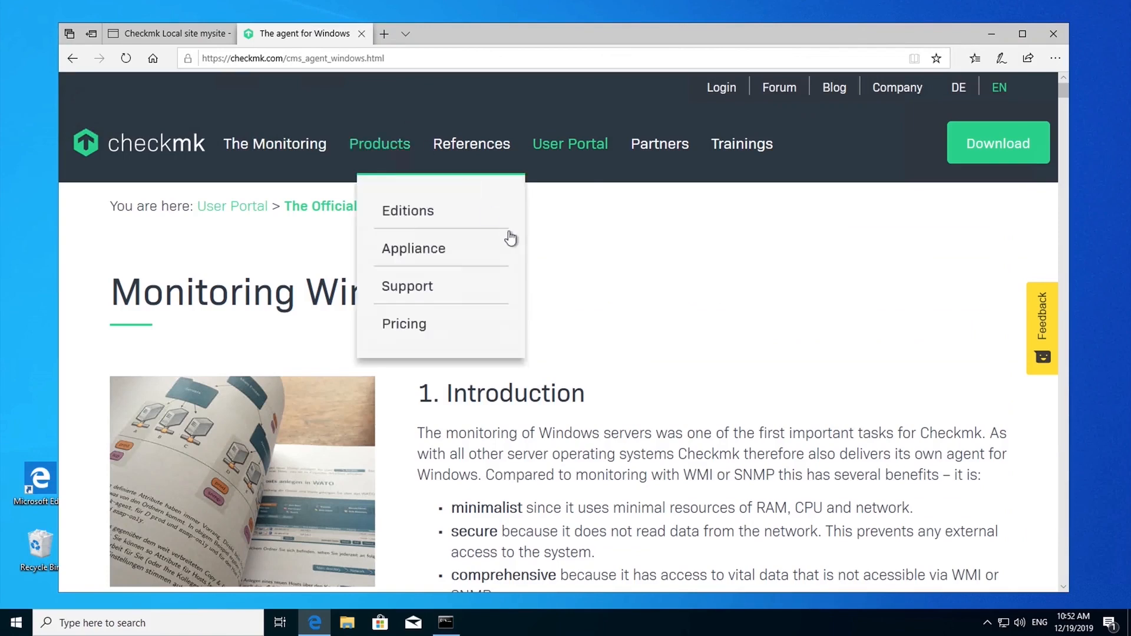
mouse_move(574, 148)
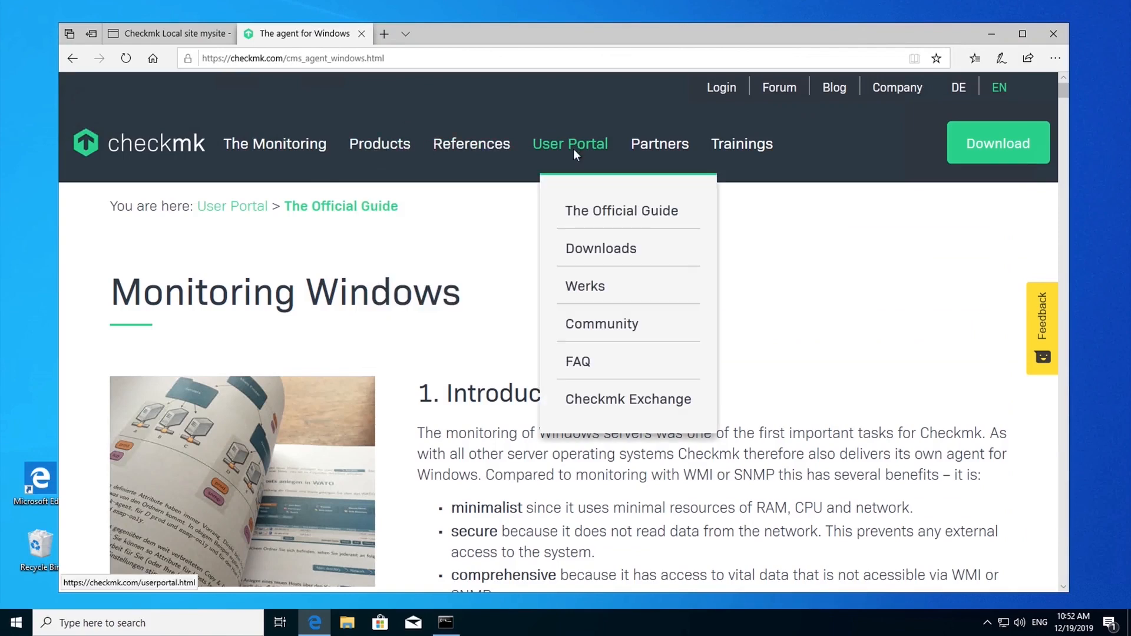
left_click(606, 212)
scroll(586, 386, "down", 10)
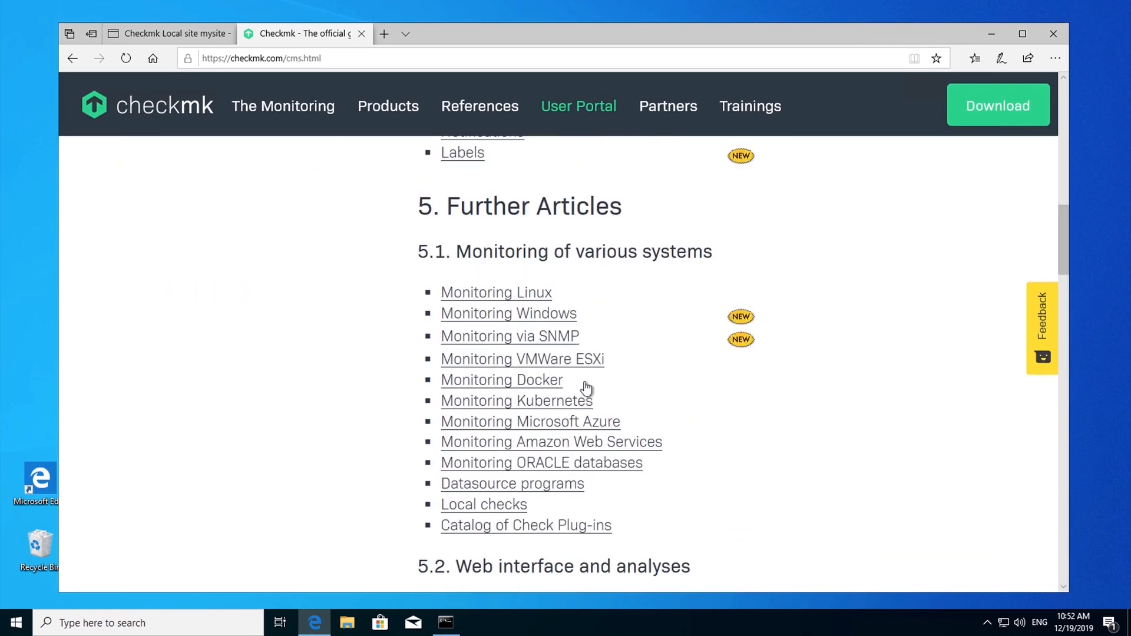
left_click(536, 313)
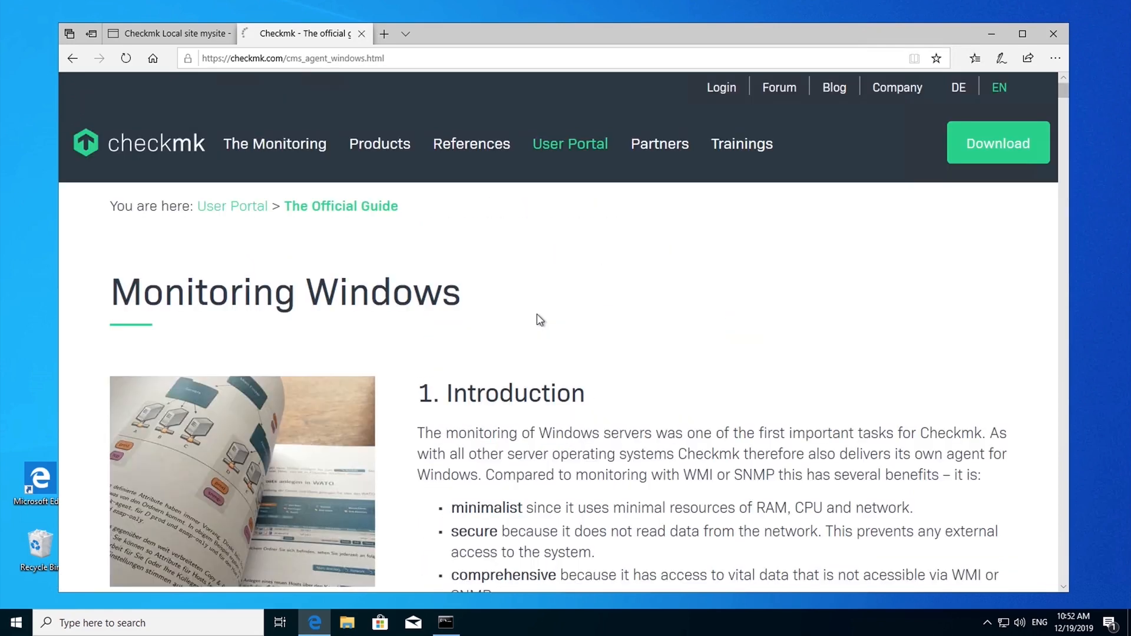
scroll(538, 314, "down", 4)
scroll(538, 314, "down", 20)
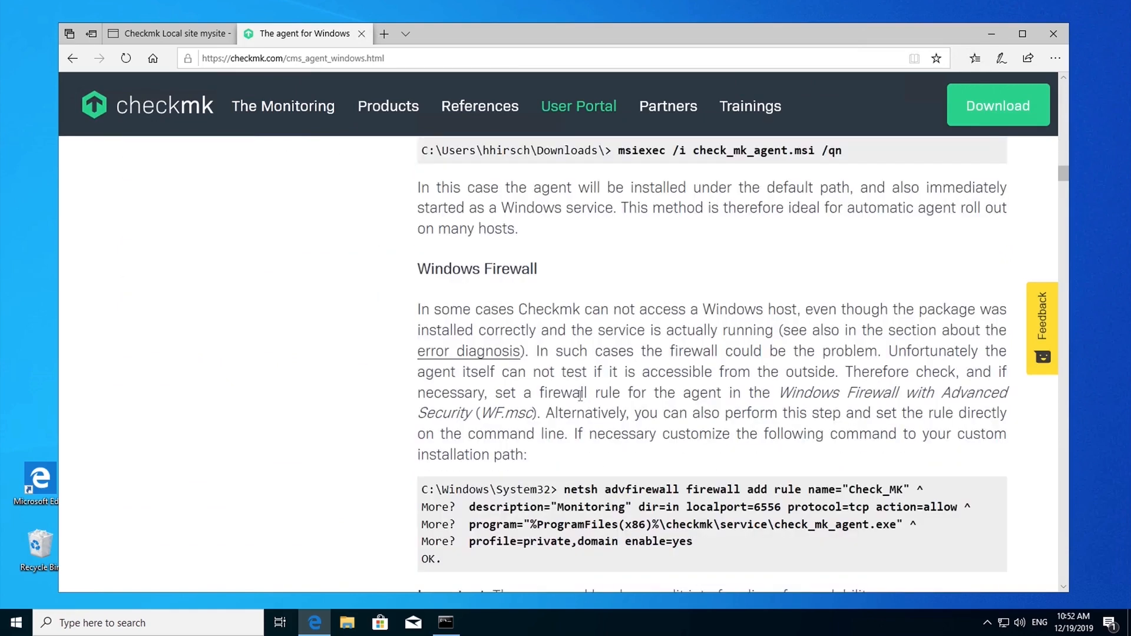
scroll(580, 395, "down", 2)
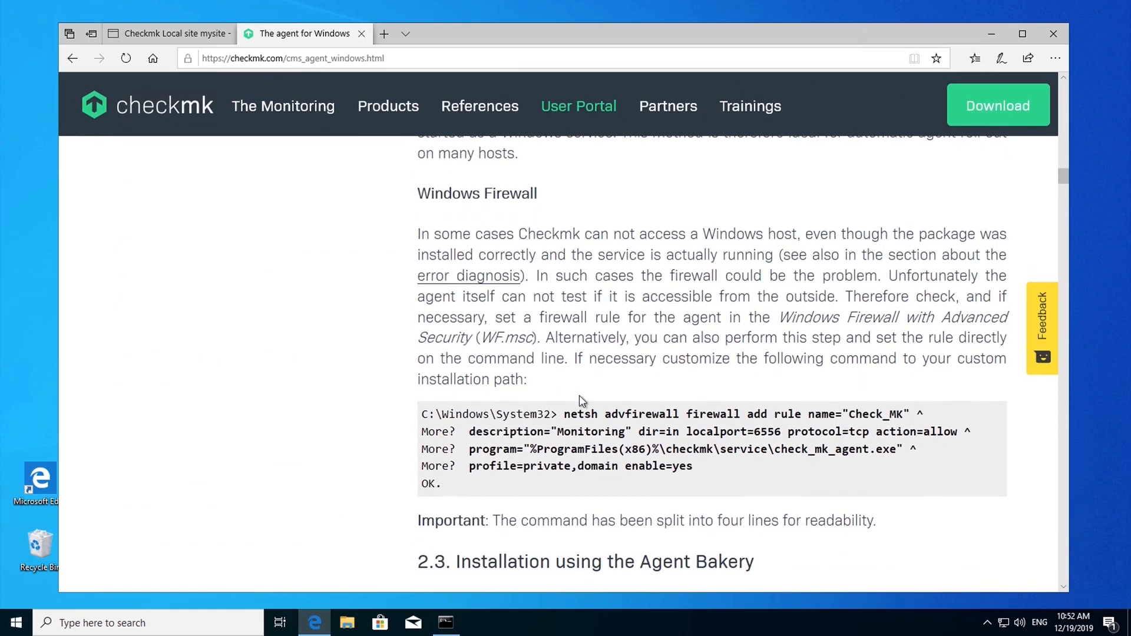